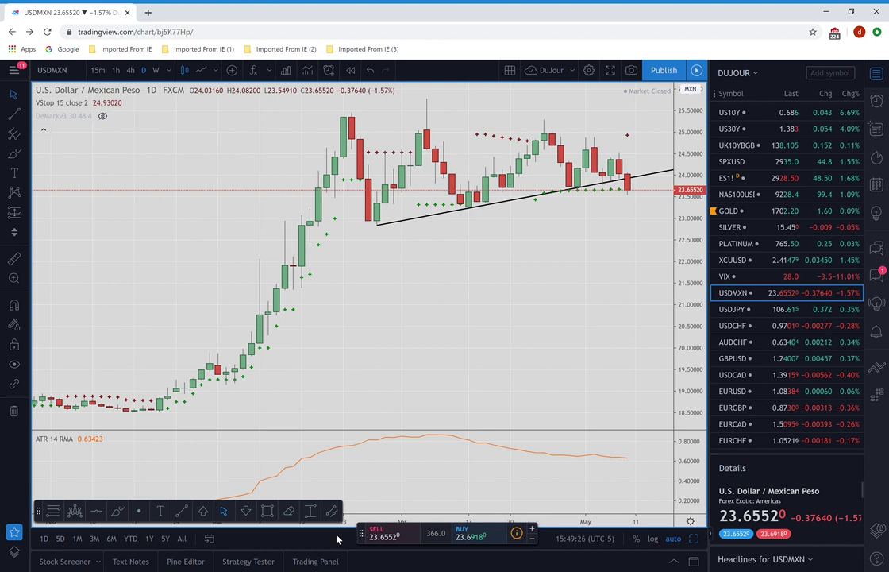
Step: Search 'BITCOIN' in the symbol box and load Bitstamp's BTCUSD in place of USDMXN
click(73, 70)
text(BITCOIN)
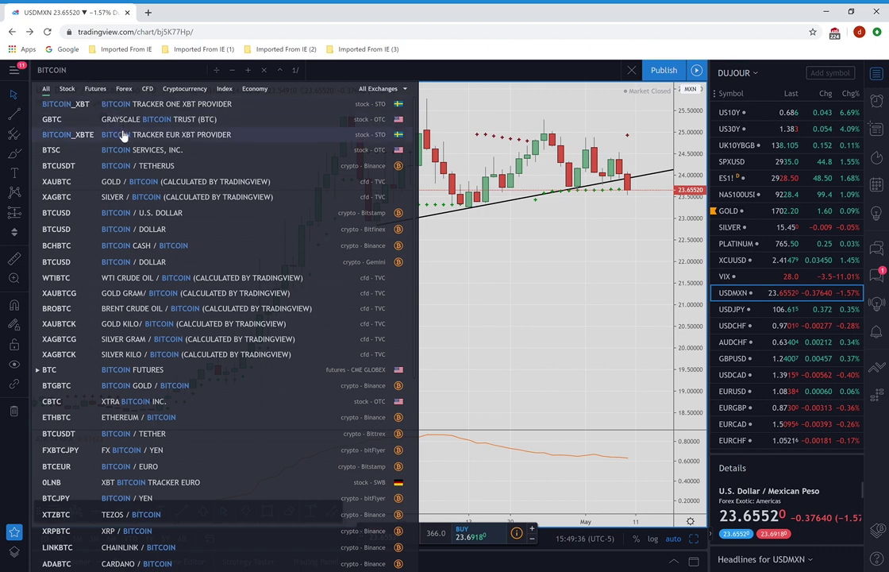
click(121, 217)
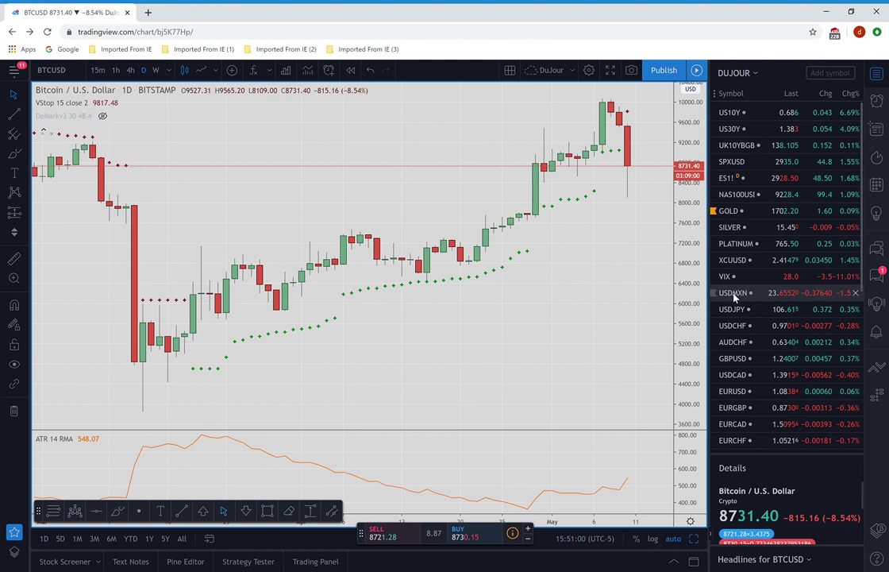
Step: Return to USDMXN, then load SPXUSD and ES1! from the watchlist
click(735, 293)
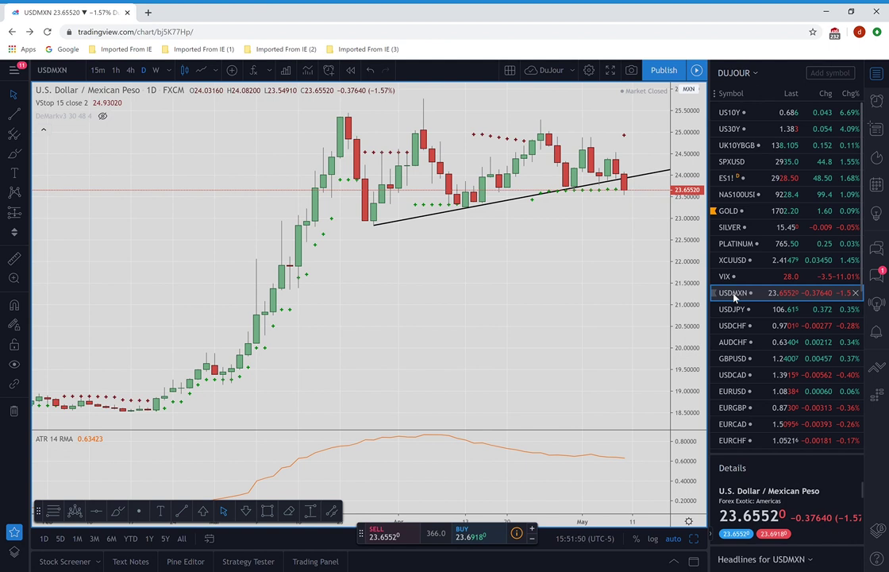
click(727, 167)
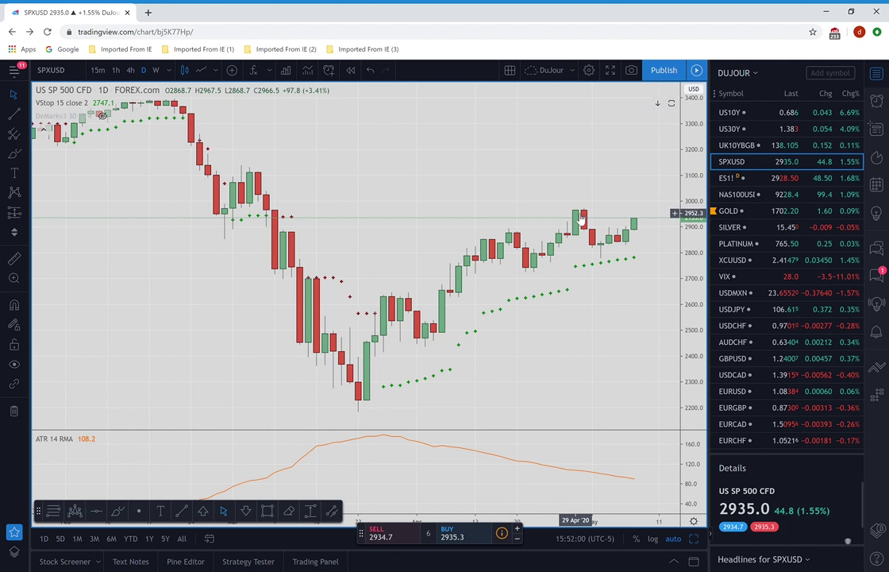
click(727, 182)
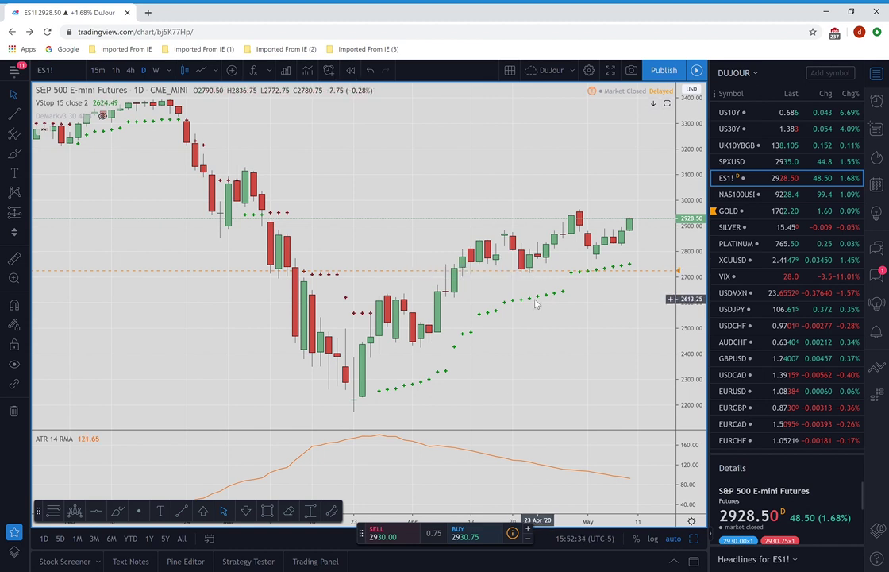
Step: Select the Fib Retracement drawing tool on the ES1! chart
click(53, 510)
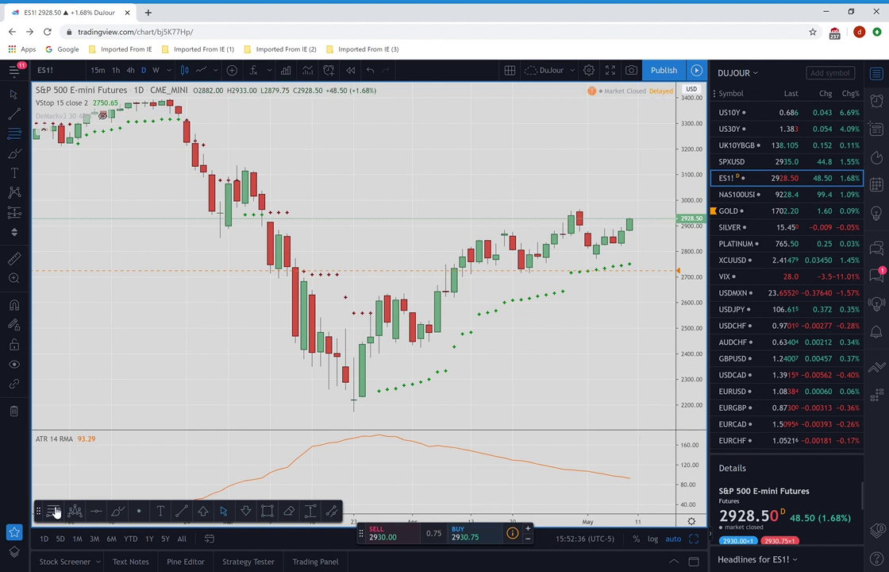
Step: Draw an ES1! Fibonacci retracement from the 2177.50 low to 3000.00, then start an NQ search
click(354, 409)
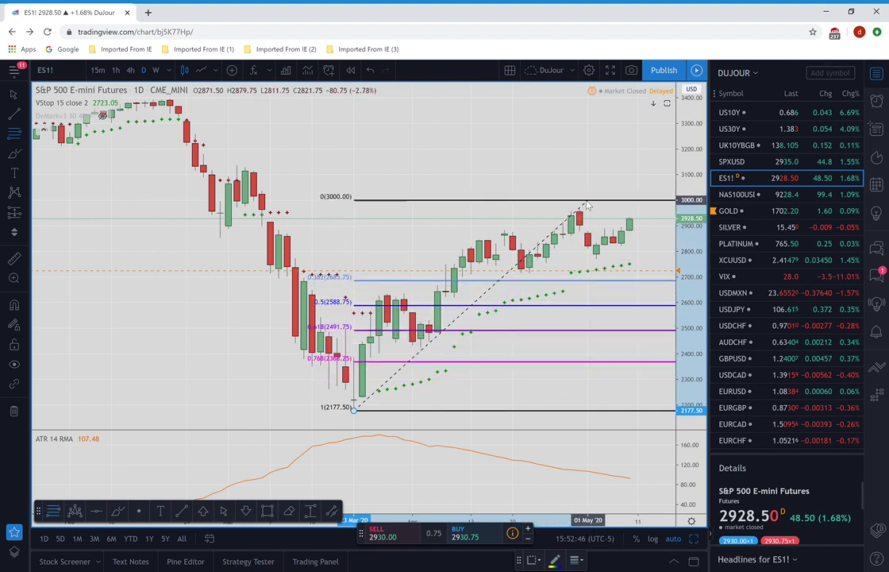
click(588, 201)
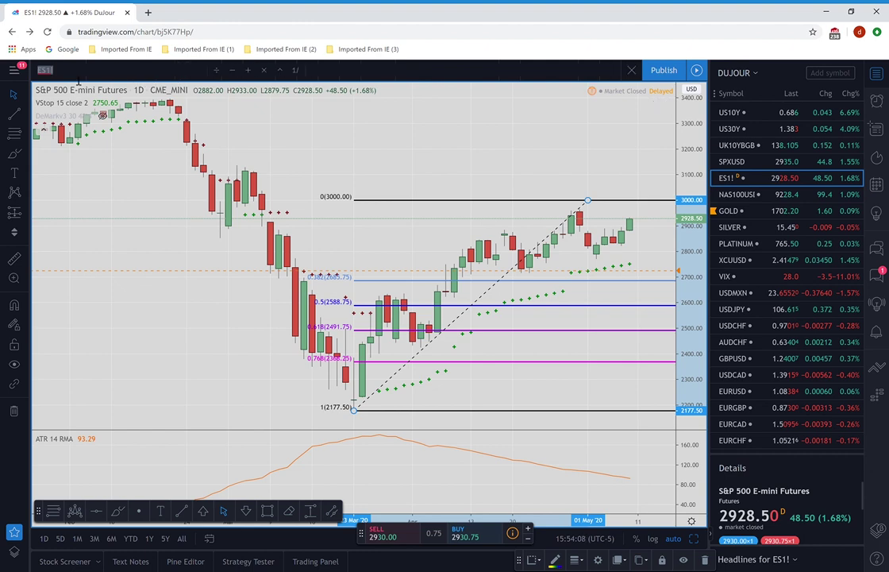
text(NO)
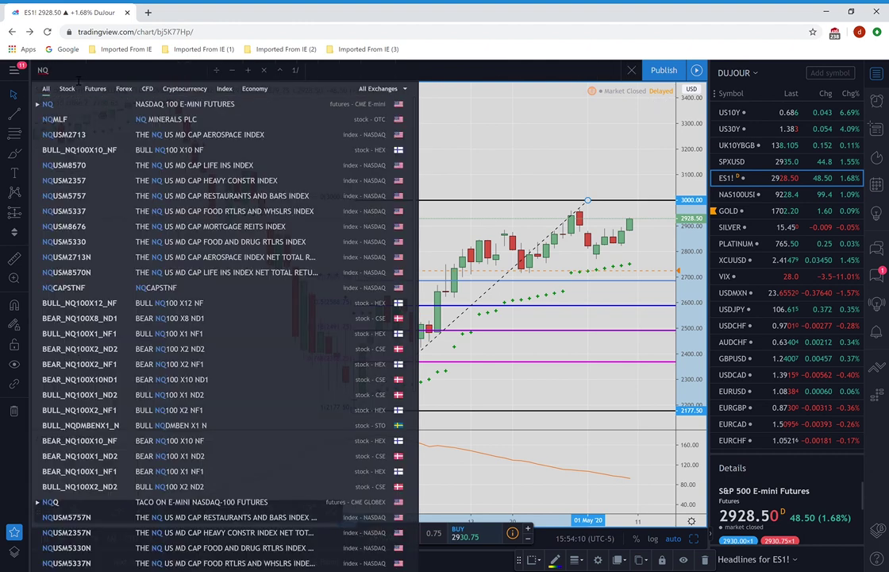
Step: Load NQ1! continuous futures from the NQ results and compress its price scale
click(98, 105)
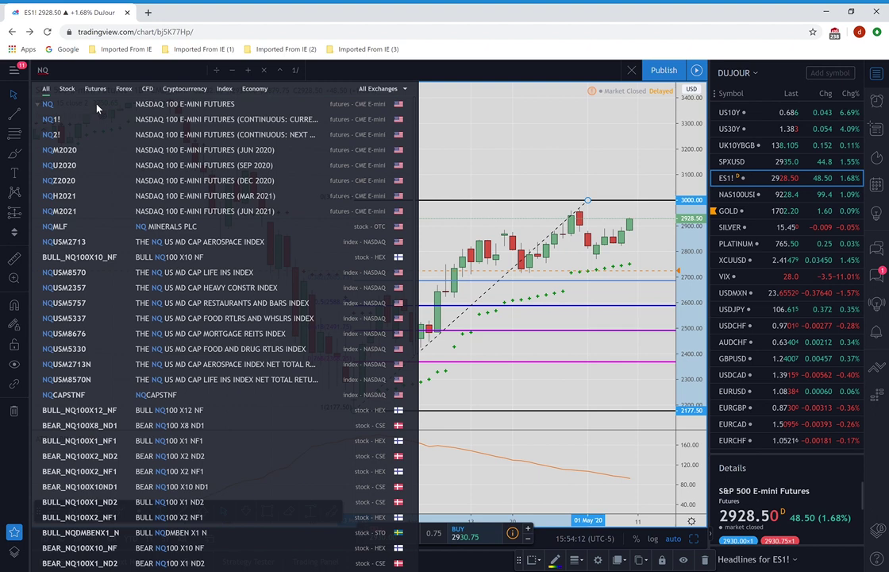
click(57, 121)
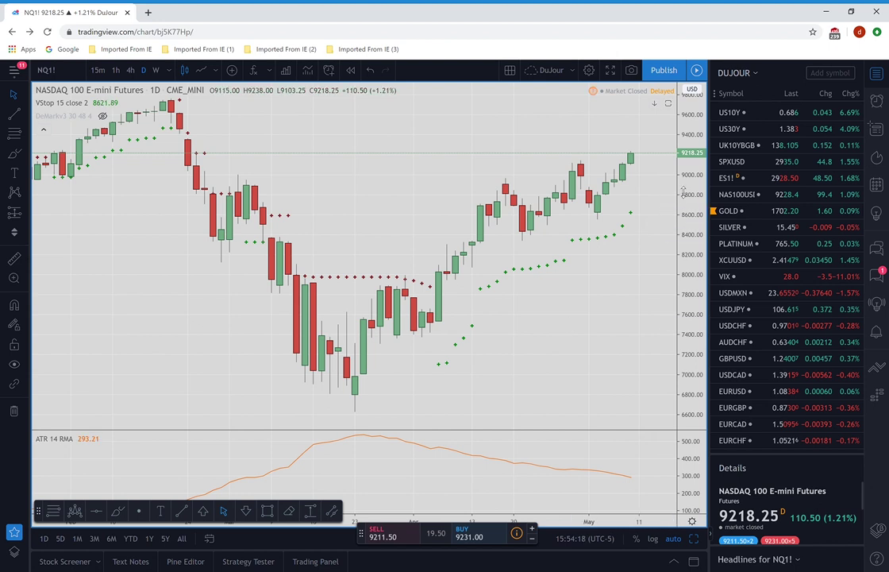
drag(692, 205, 693, 215)
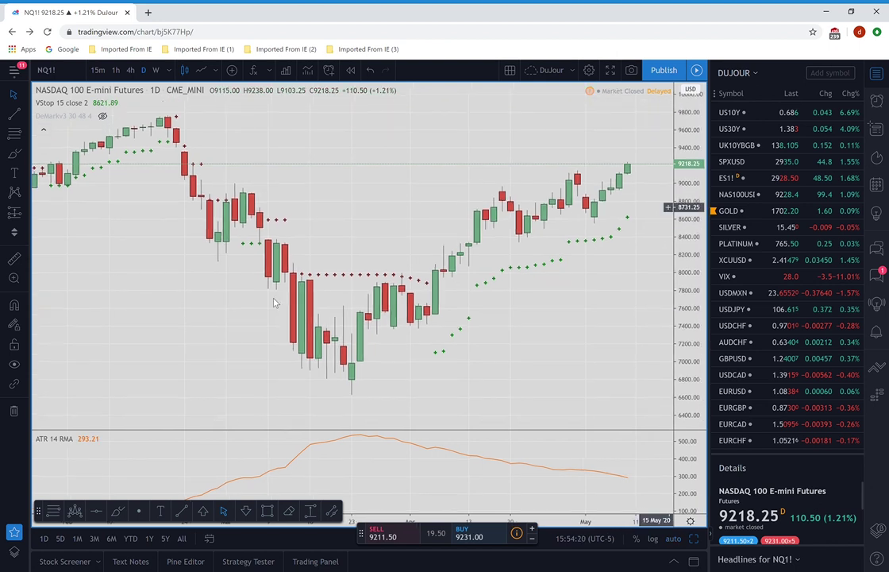
click(56, 511)
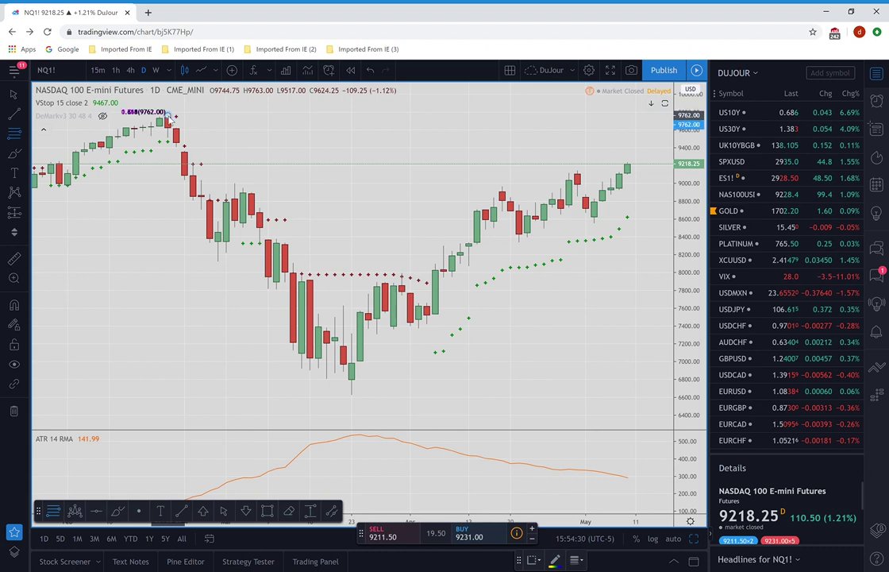
Step: Draw an NQ1! Fibonacci retracement from the 9762 high to the 6626.75 low, then switch to Gold
click(169, 115)
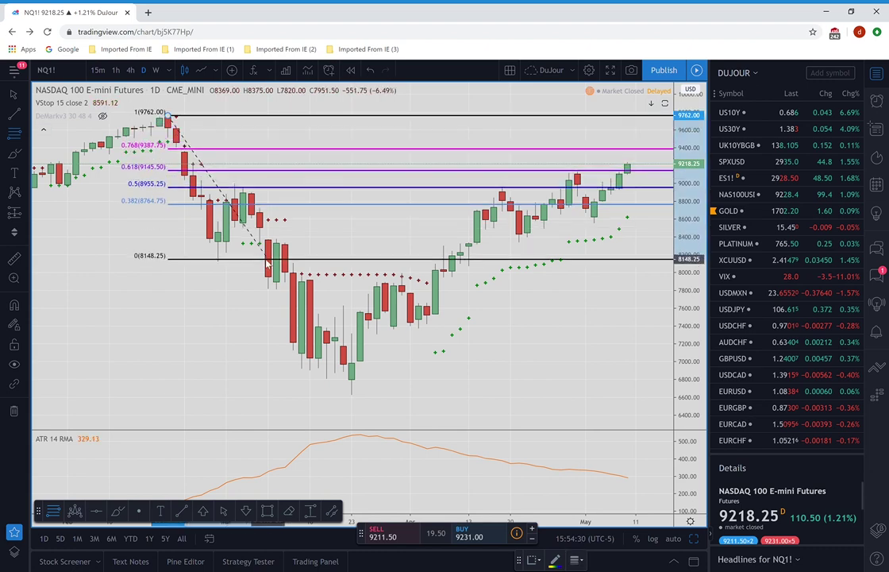
click(352, 394)
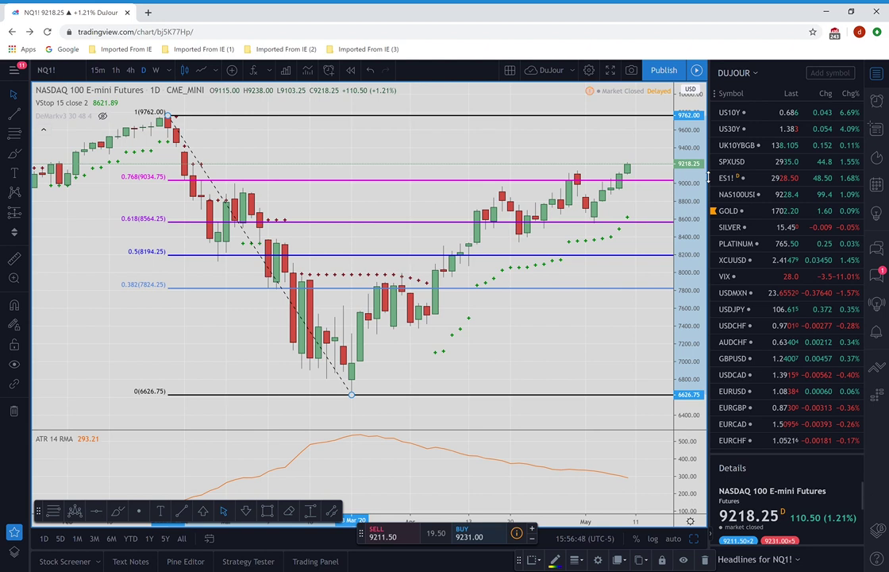
click(729, 218)
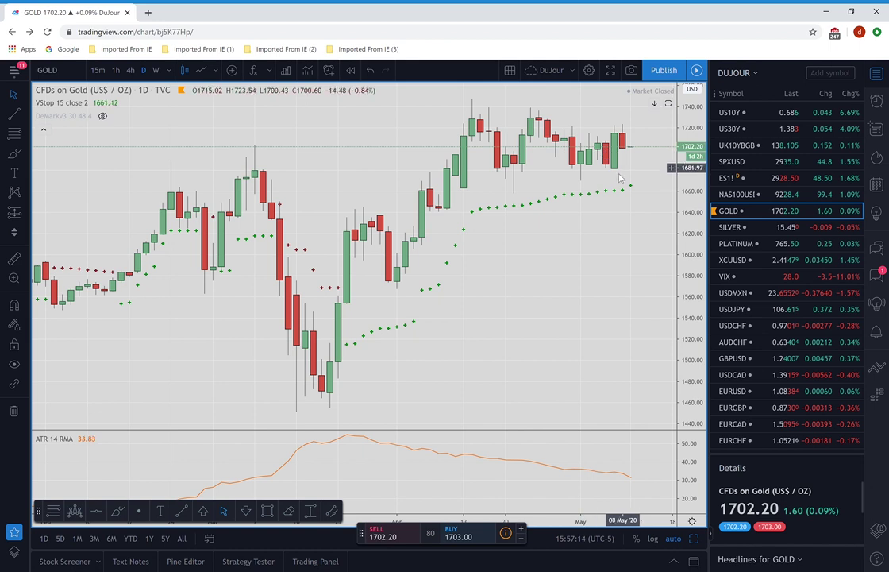
Step: View Gold weekly, then return to daily with the price scale widened to about 1420–1760
click(157, 71)
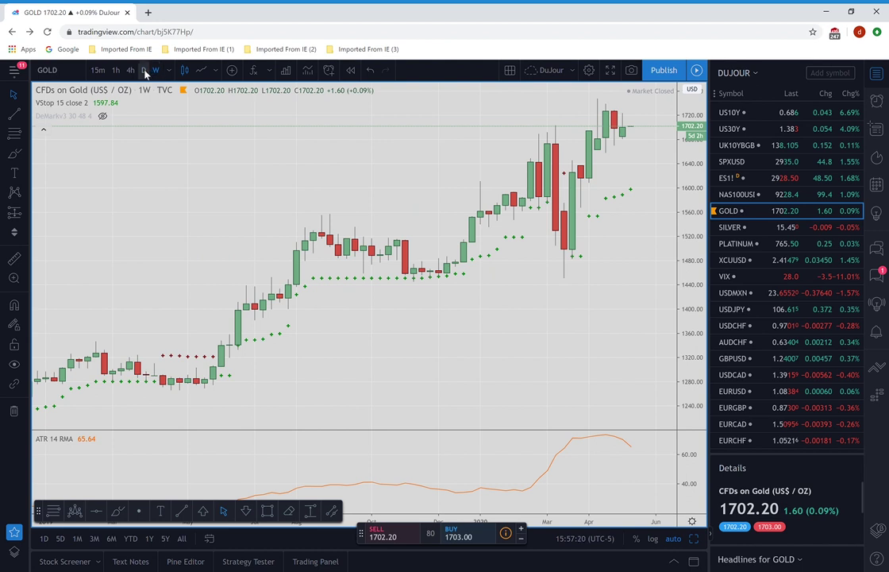
click(145, 71)
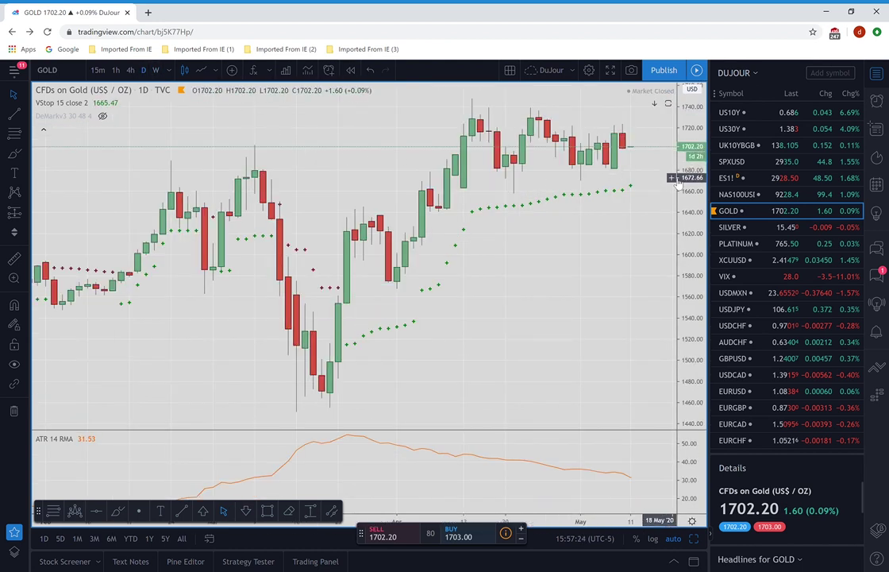
drag(693, 200, 699, 240)
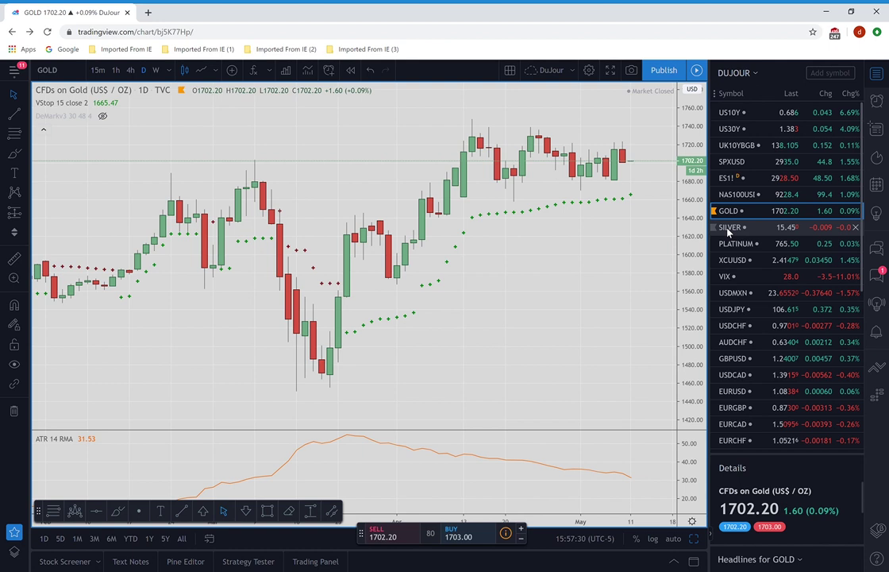
Step: Open SILVER, remove its horizontal lines, and widen the price scale to about 11–19
click(728, 228)
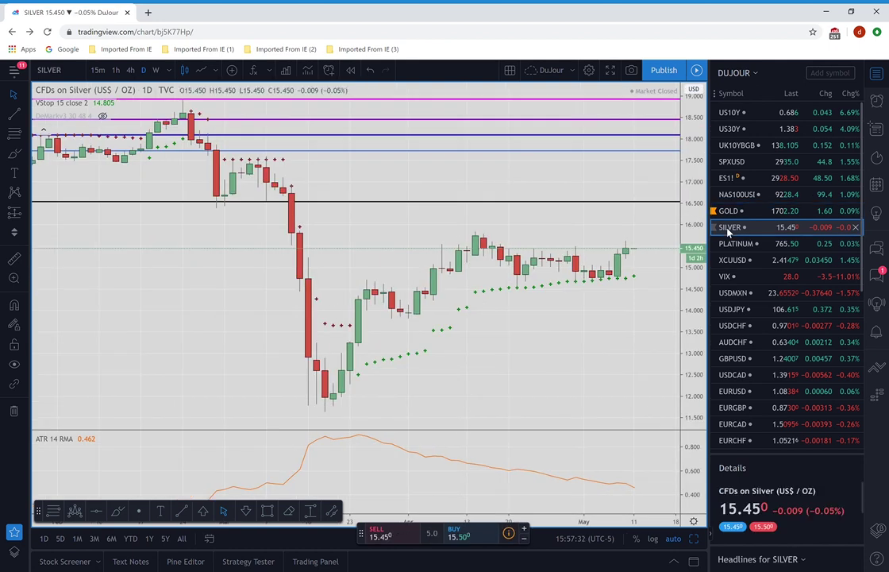
right_click(614, 155)
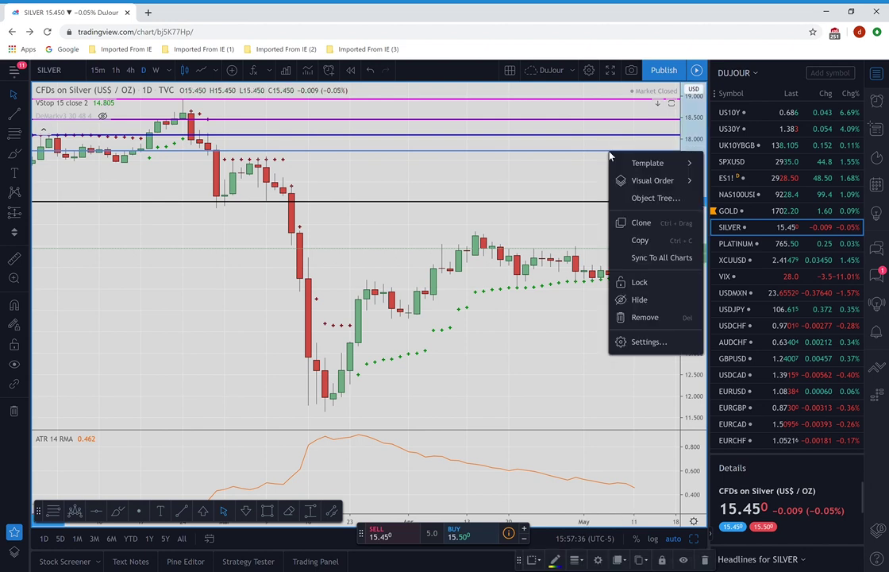
click(645, 316)
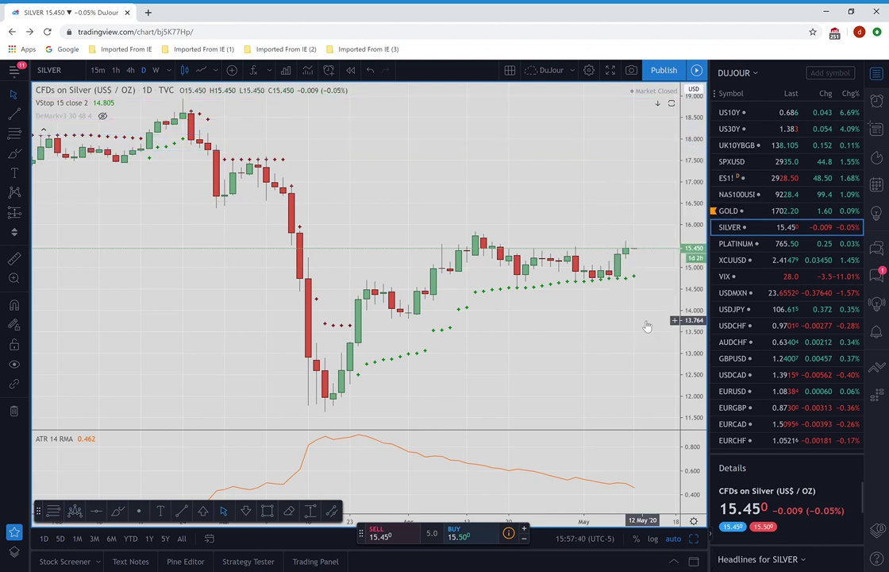
drag(702, 179, 702, 208)
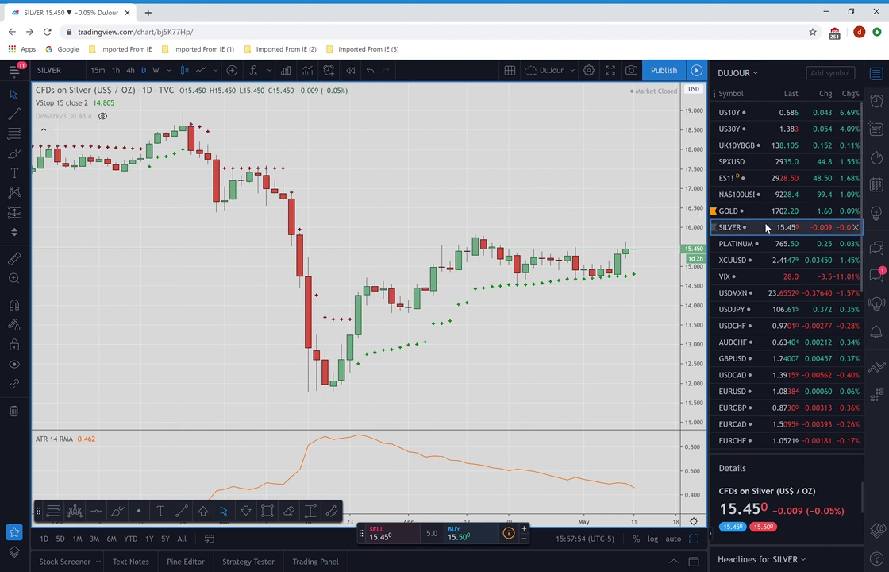
Step: Review the XCUUSD Copper chart, then switch to the VIX chart
click(730, 260)
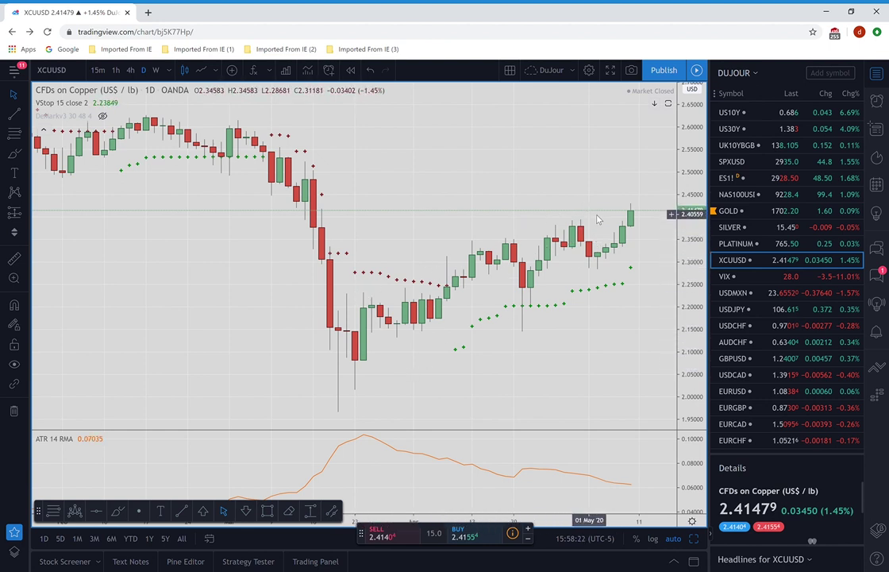
click(730, 278)
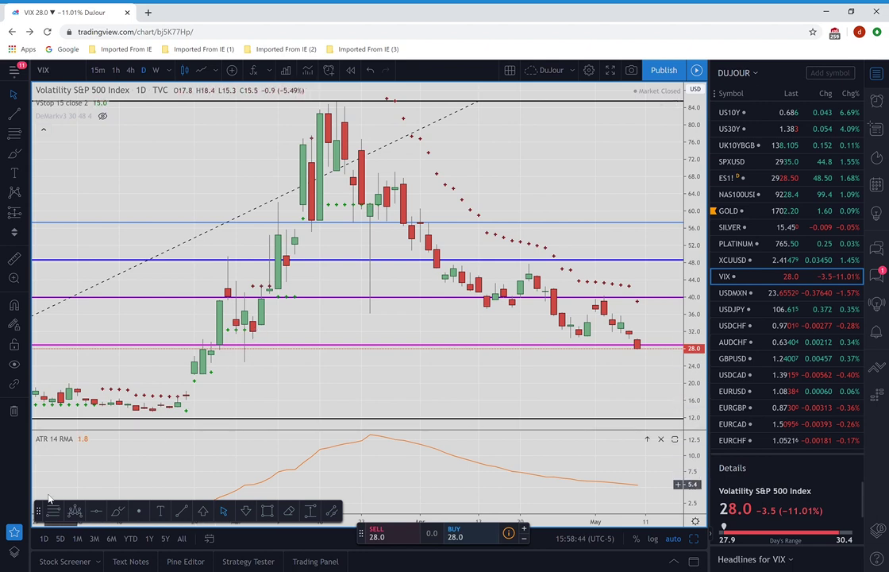
Step: Drag the floating drawing toolbar up off the VIX chart's date axis
drag(40, 512, 54, 439)
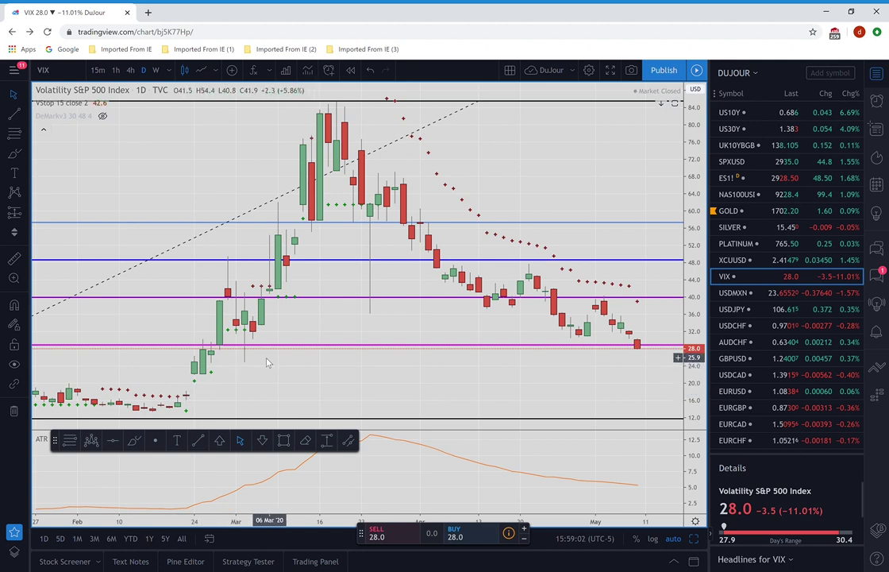
Step: Bring up USDMXN, select and release its rising black support trendline, then load USDJPY
click(730, 297)
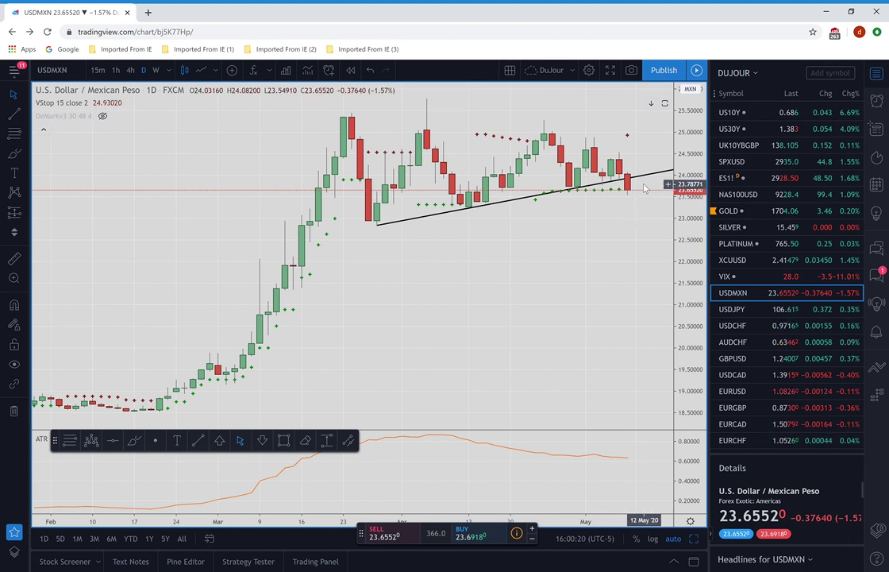
click(638, 182)
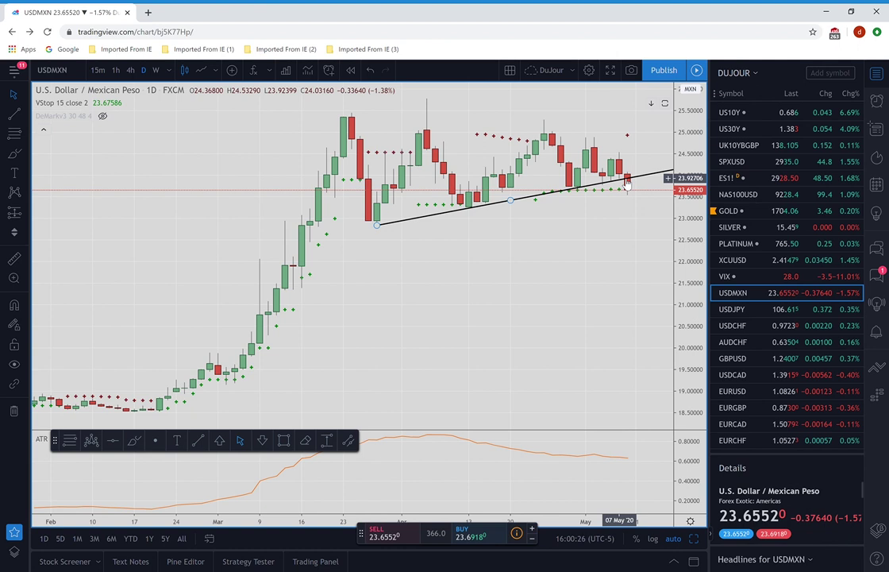
click(592, 244)
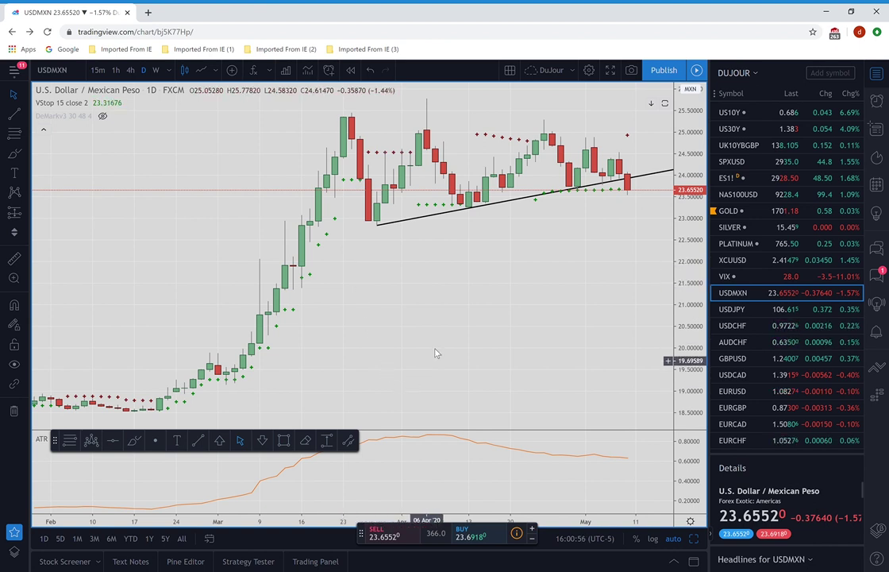
click(737, 311)
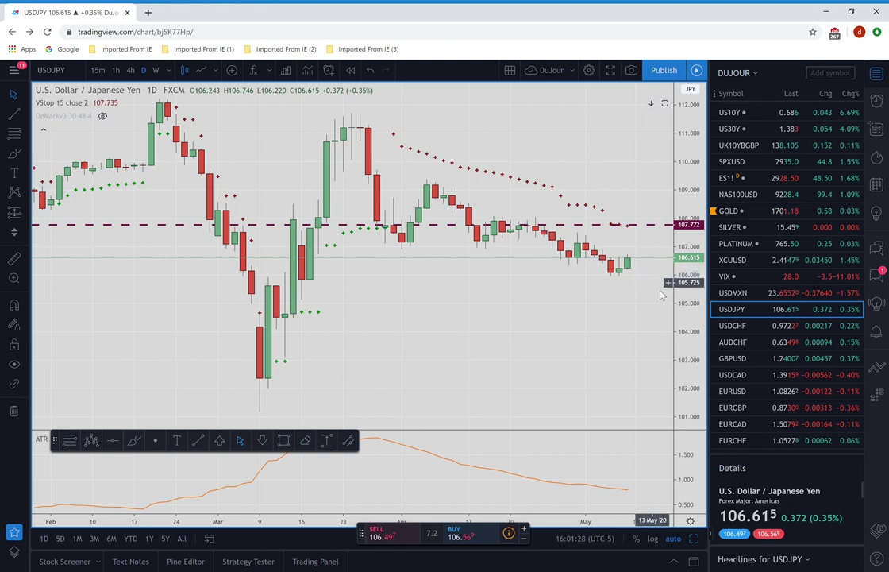
Step: Load the GBPUSD daily chart from the watchlist
click(733, 361)
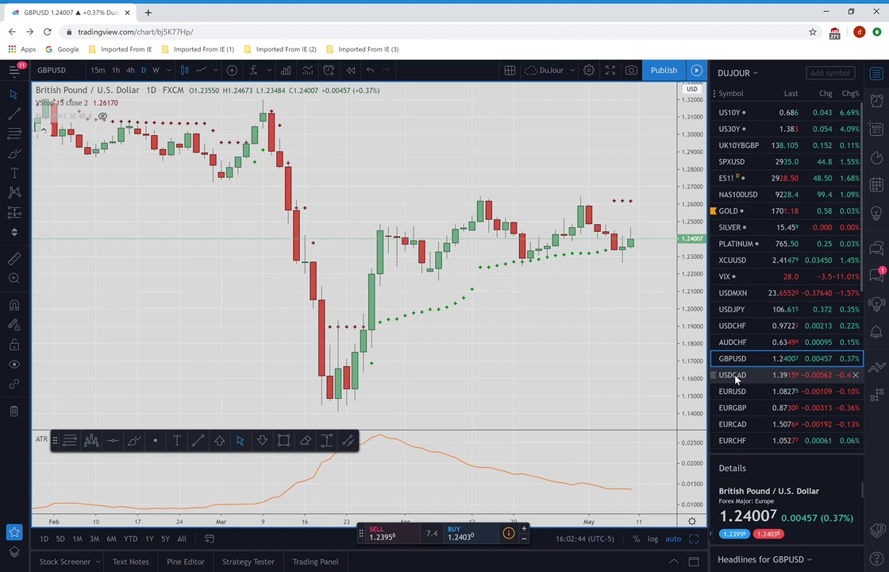
Step: Load the USDCAD daily chart from the watchlist
click(734, 377)
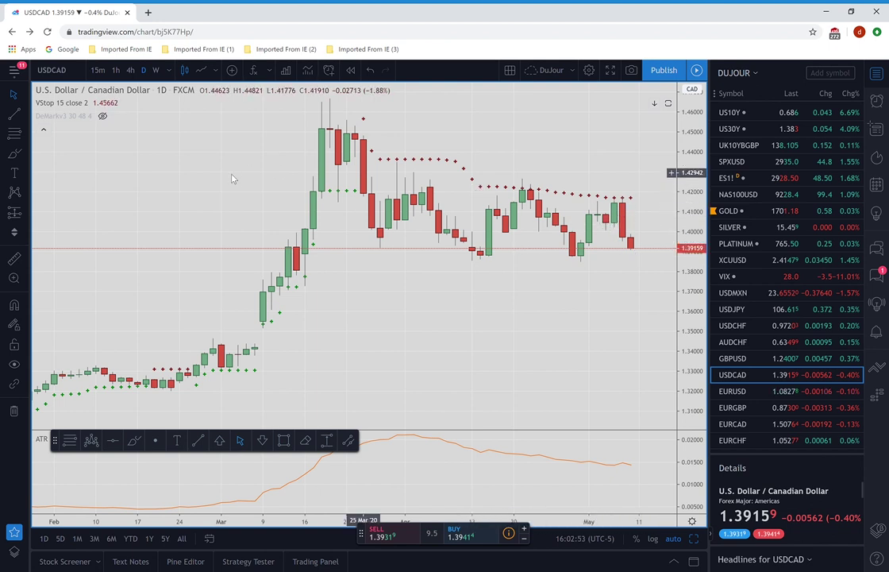
Step: Draw a Trend Line on USDCAD from the 19 March high down through the 21 April high
click(14, 113)
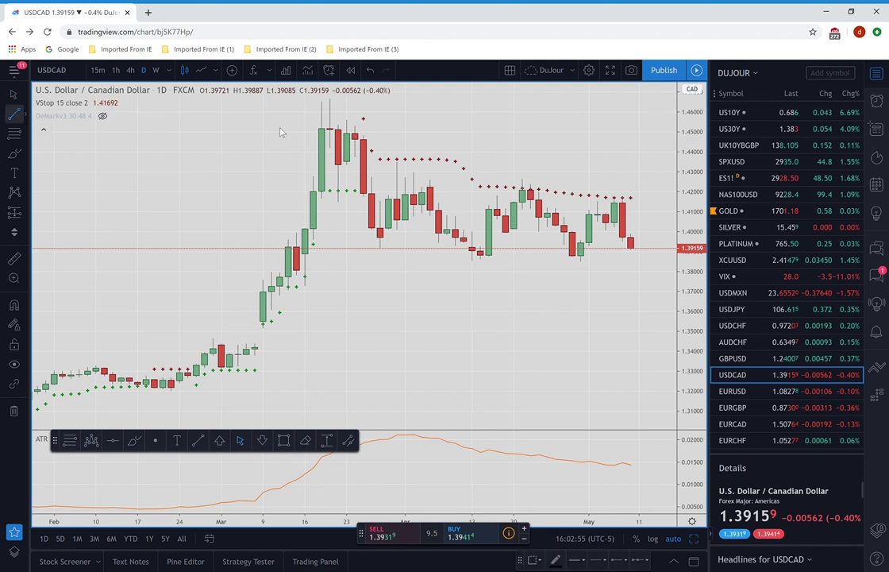
click(331, 99)
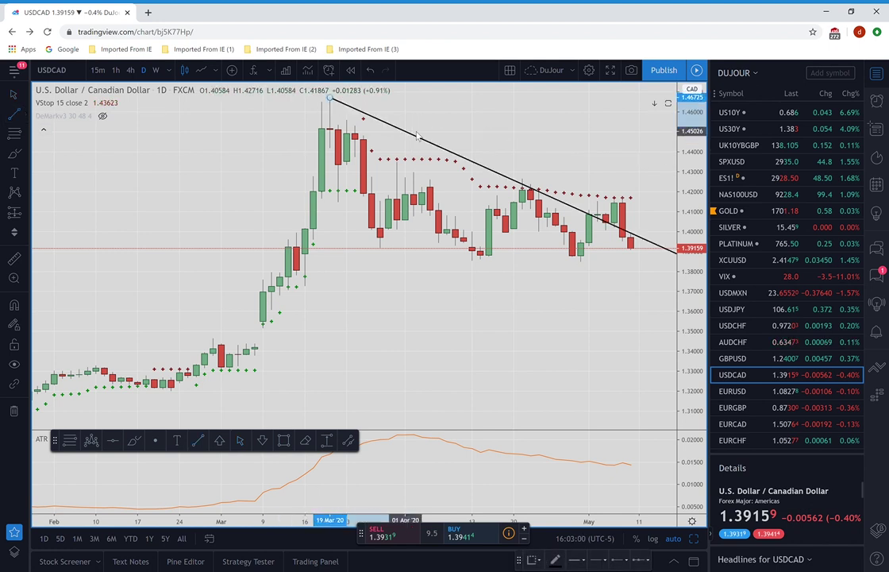
click(523, 179)
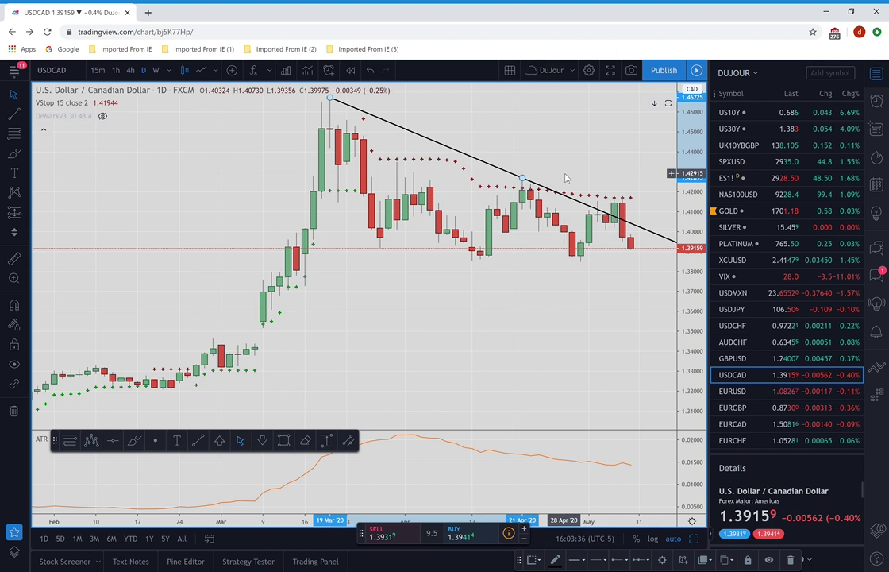
Step: Place a horizontal support line near 1.3858 under USDCAD's April lows, then load EURUSD
click(115, 441)
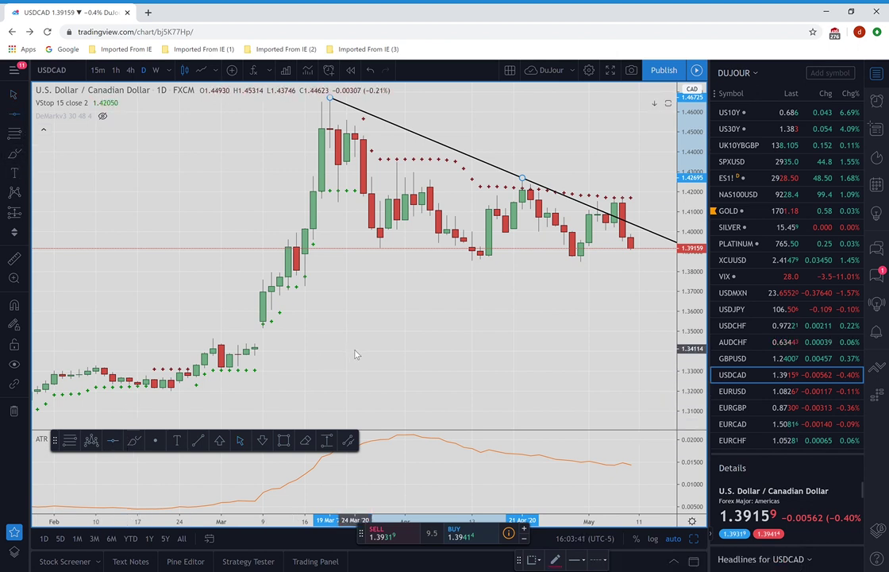
click(471, 259)
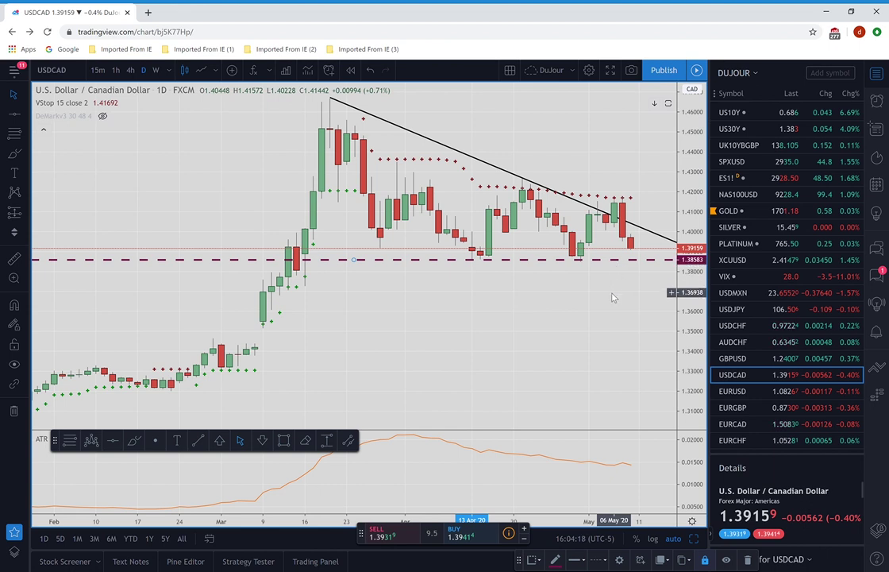
click(731, 393)
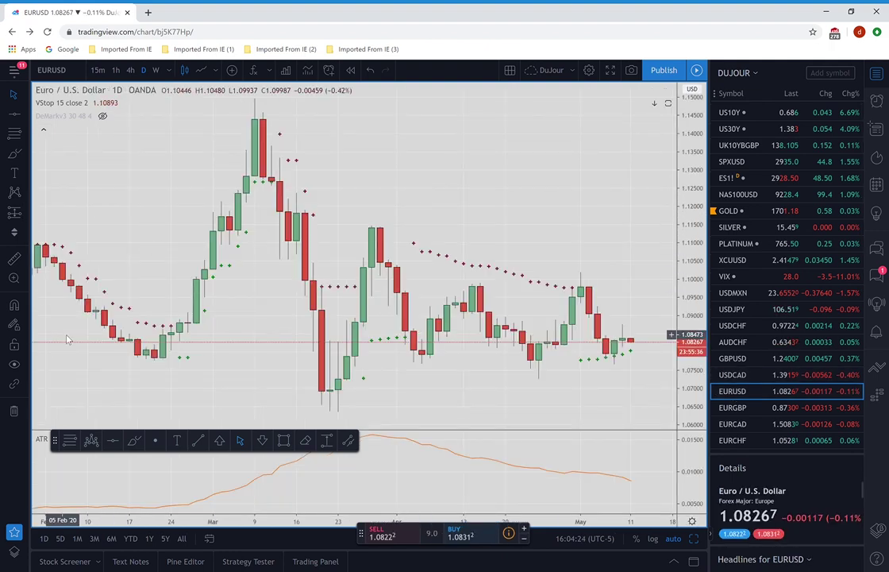
Step: Draw a Trend Line on EURUSD from the 23 March low at 1.06355 up through the 24 April low
click(200, 441)
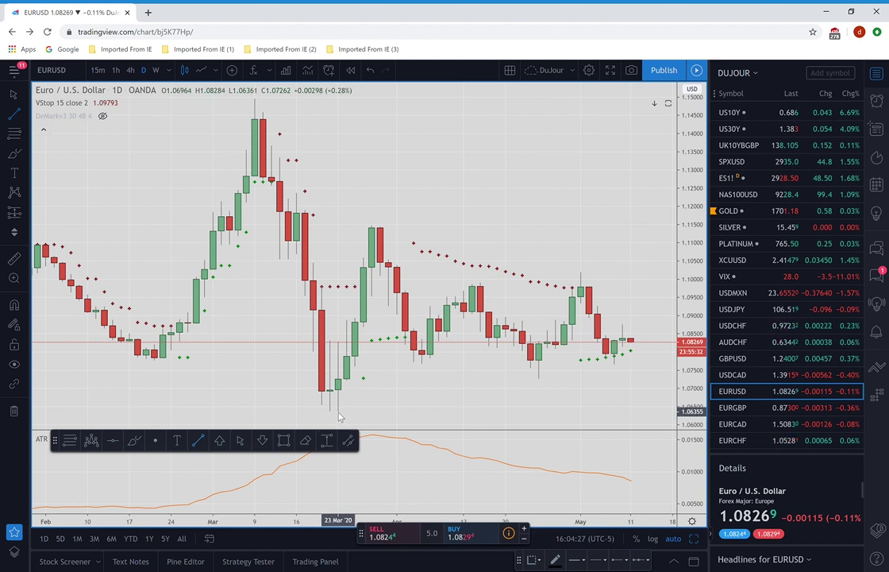
click(336, 410)
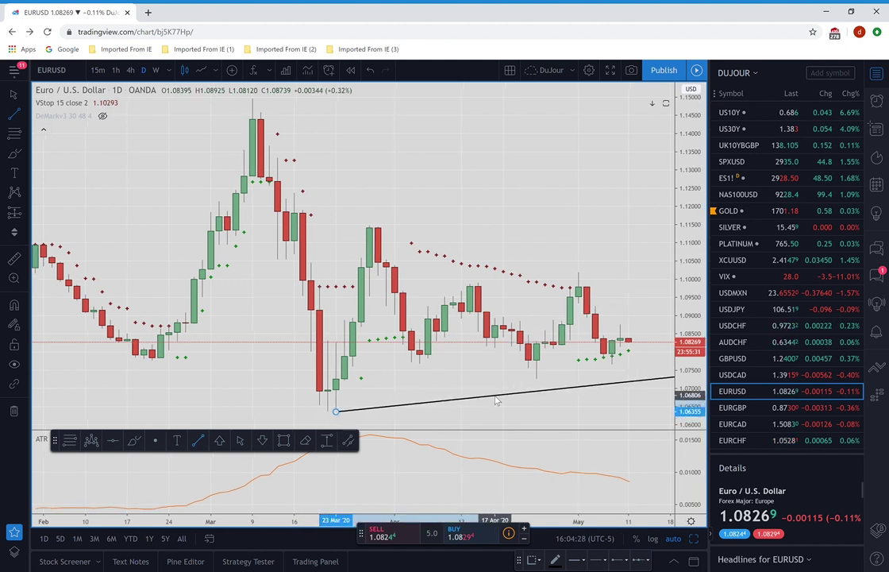
click(538, 382)
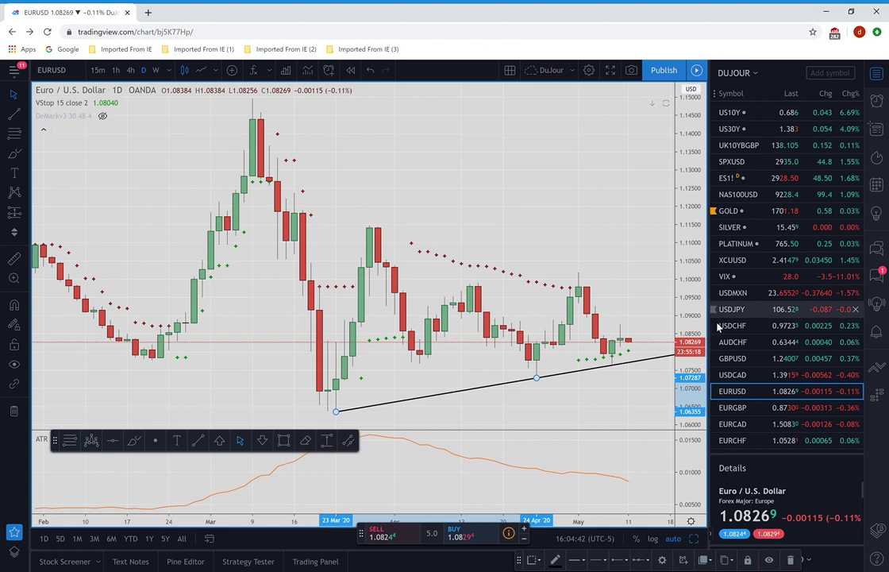
scroll(734, 335, down, 3)
scroll(734, 335, down, 1)
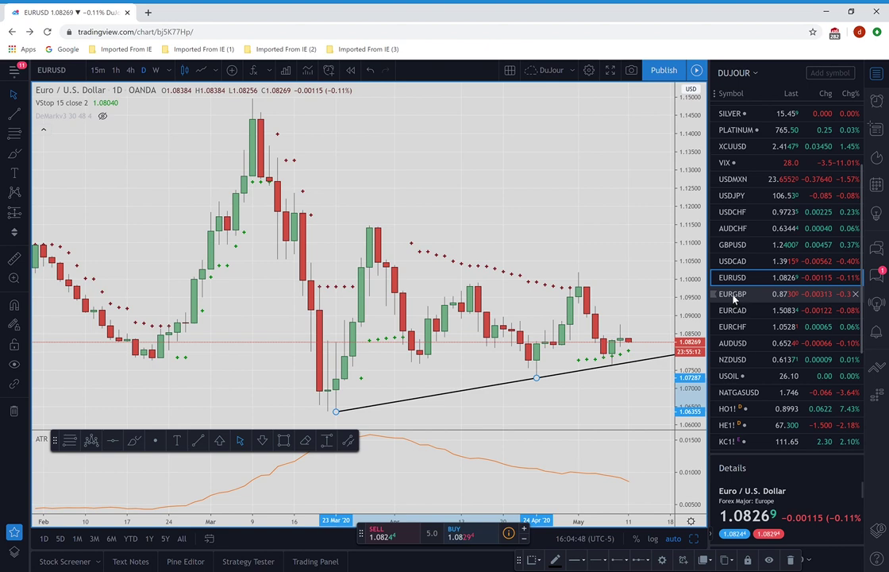
Step: Review the EURCAD and AUDUSD charts in turn, then load NZDUSD
click(734, 310)
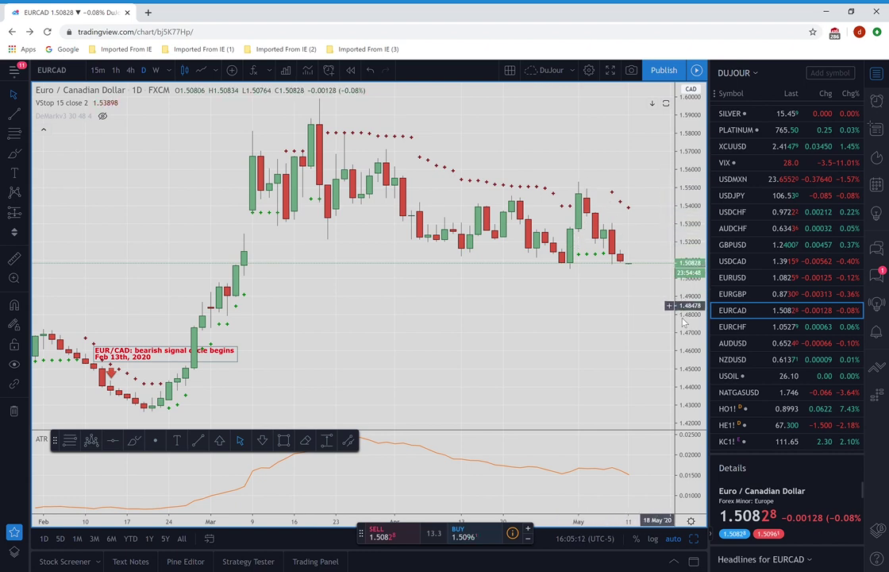
click(734, 344)
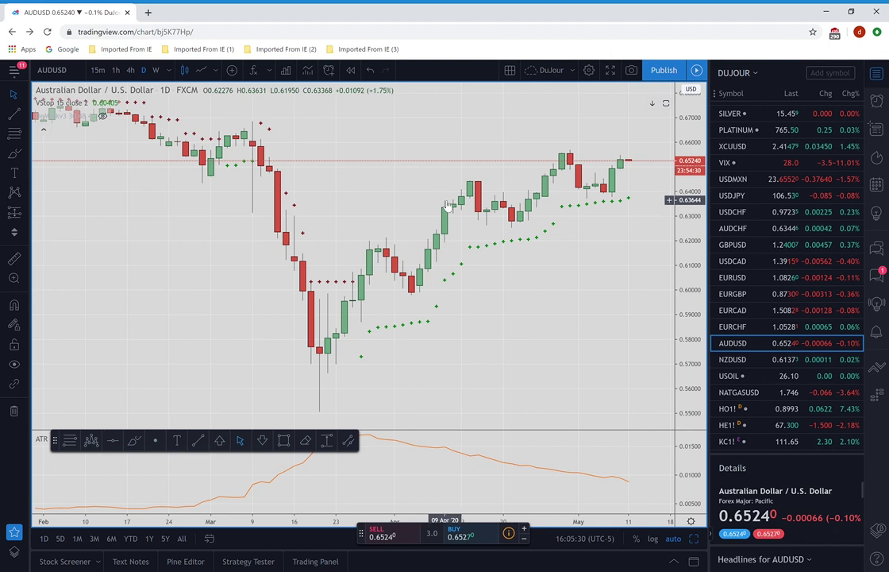
click(734, 361)
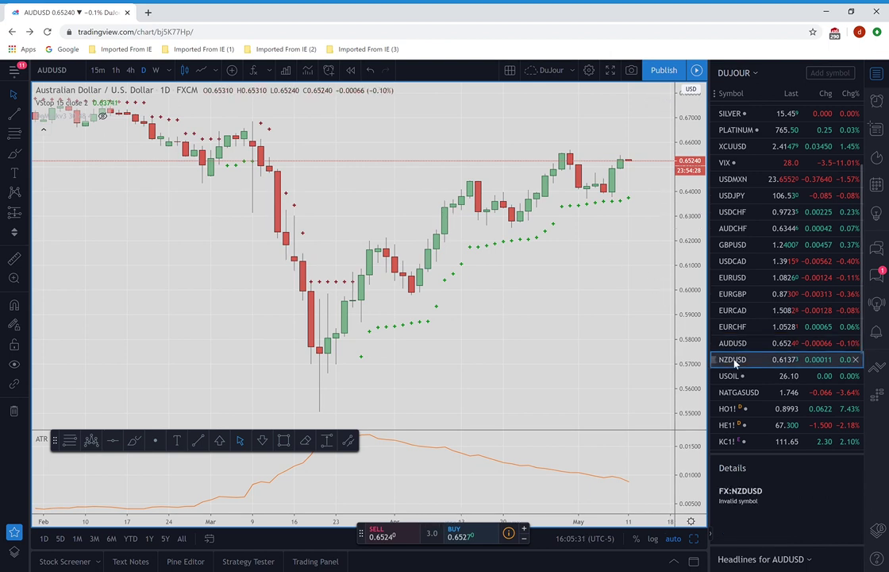